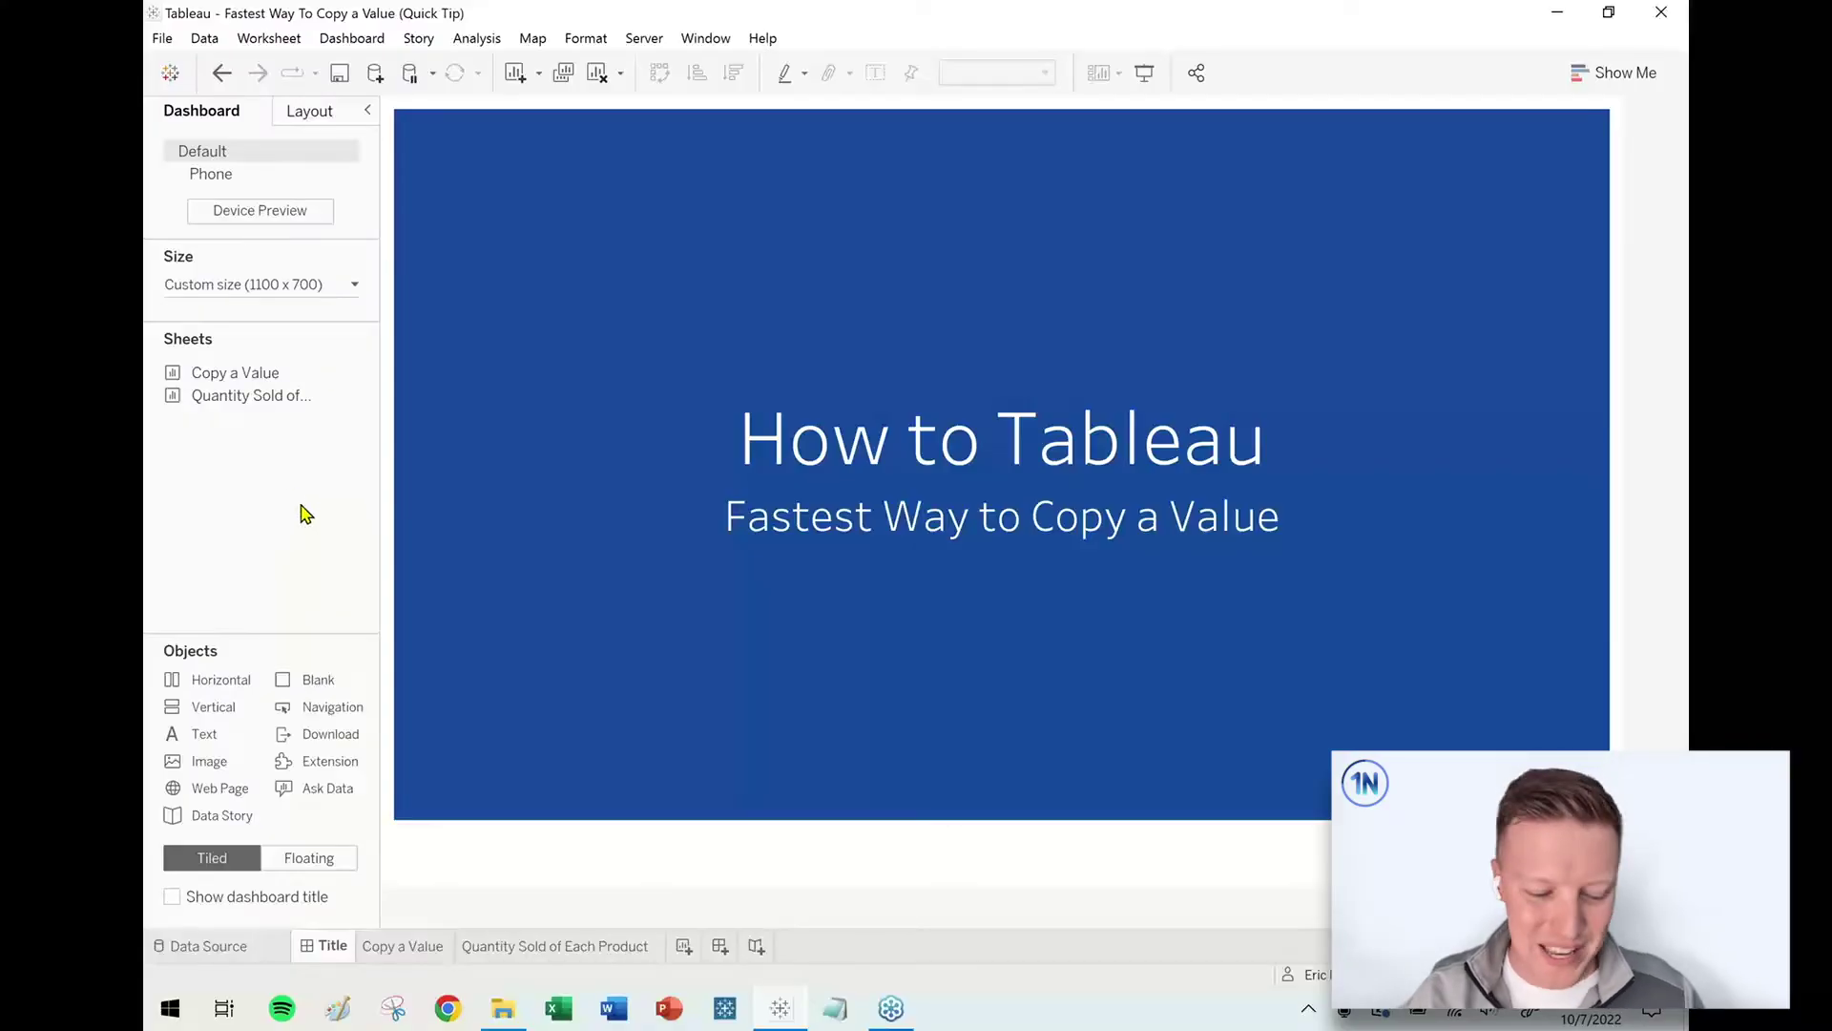
Switch to the Copy a Value worksheet with its sales-by-customer-ID bar chart
left_click(439, 946)
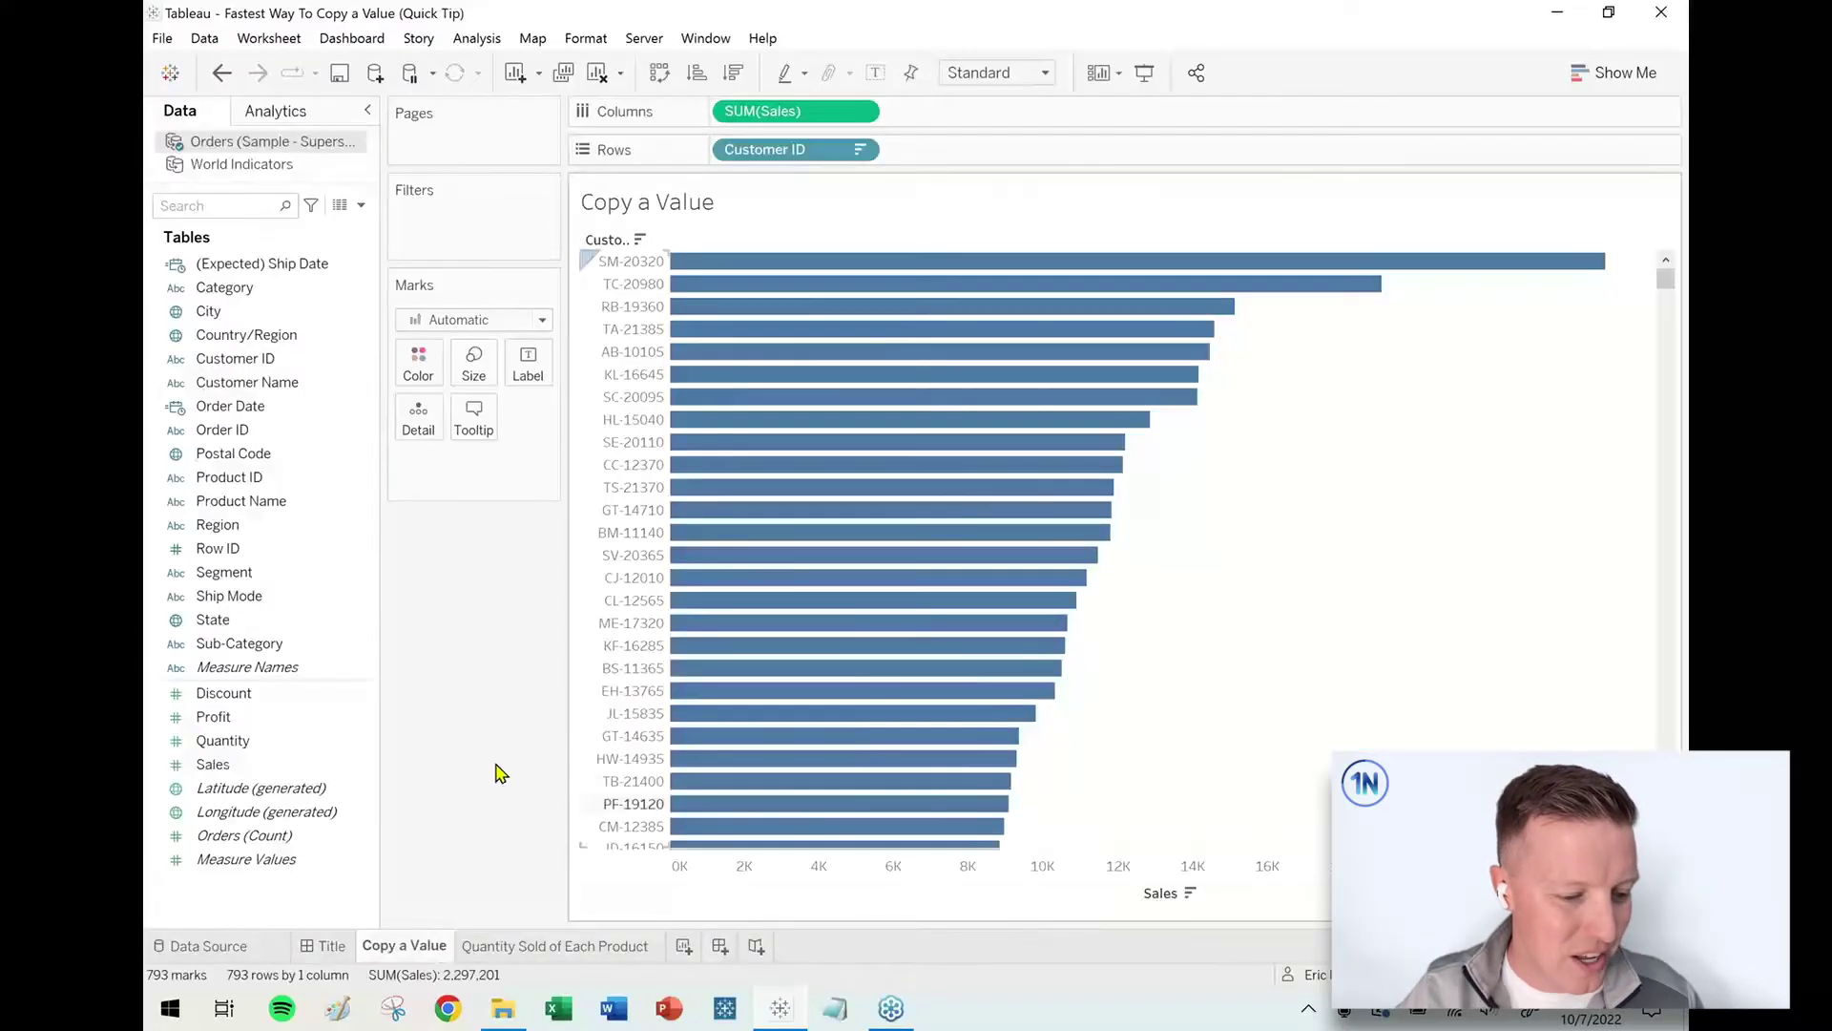
Select the SE-20110 sales bar and drag the Customer ID header border wider
left_click(673, 443)
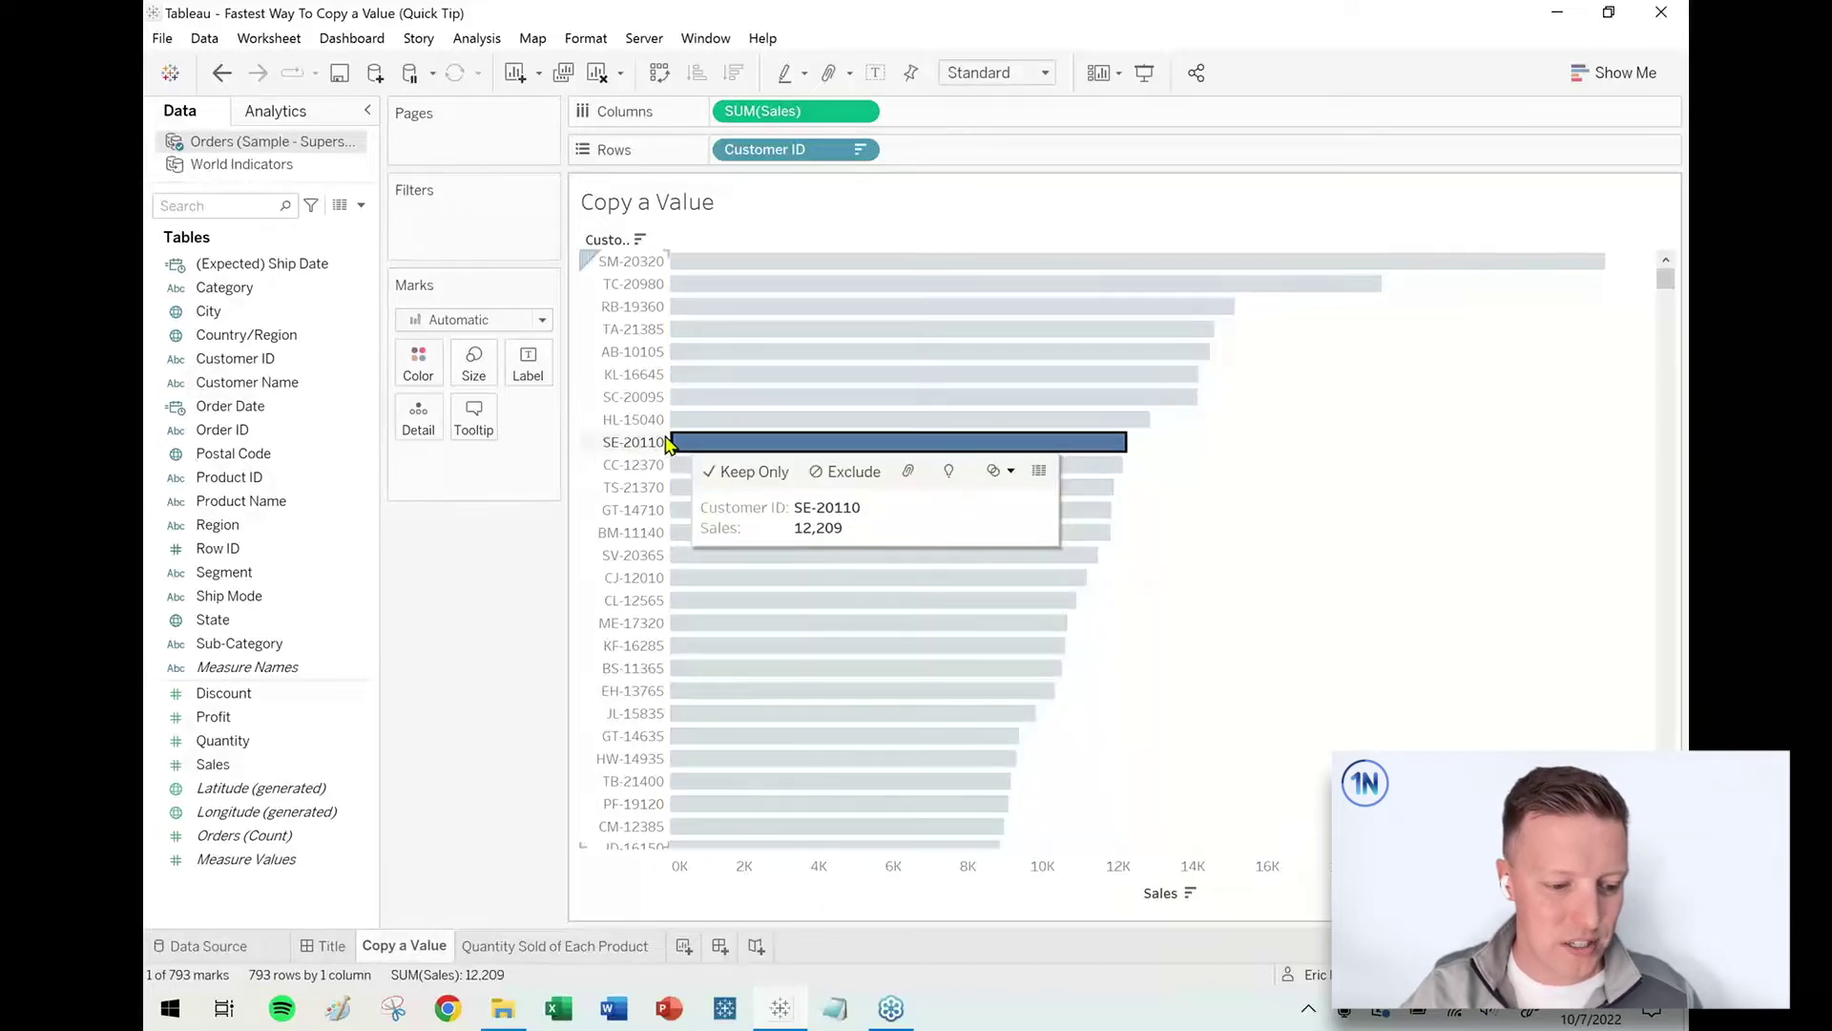
left_click_drag(668, 437, 741, 441)
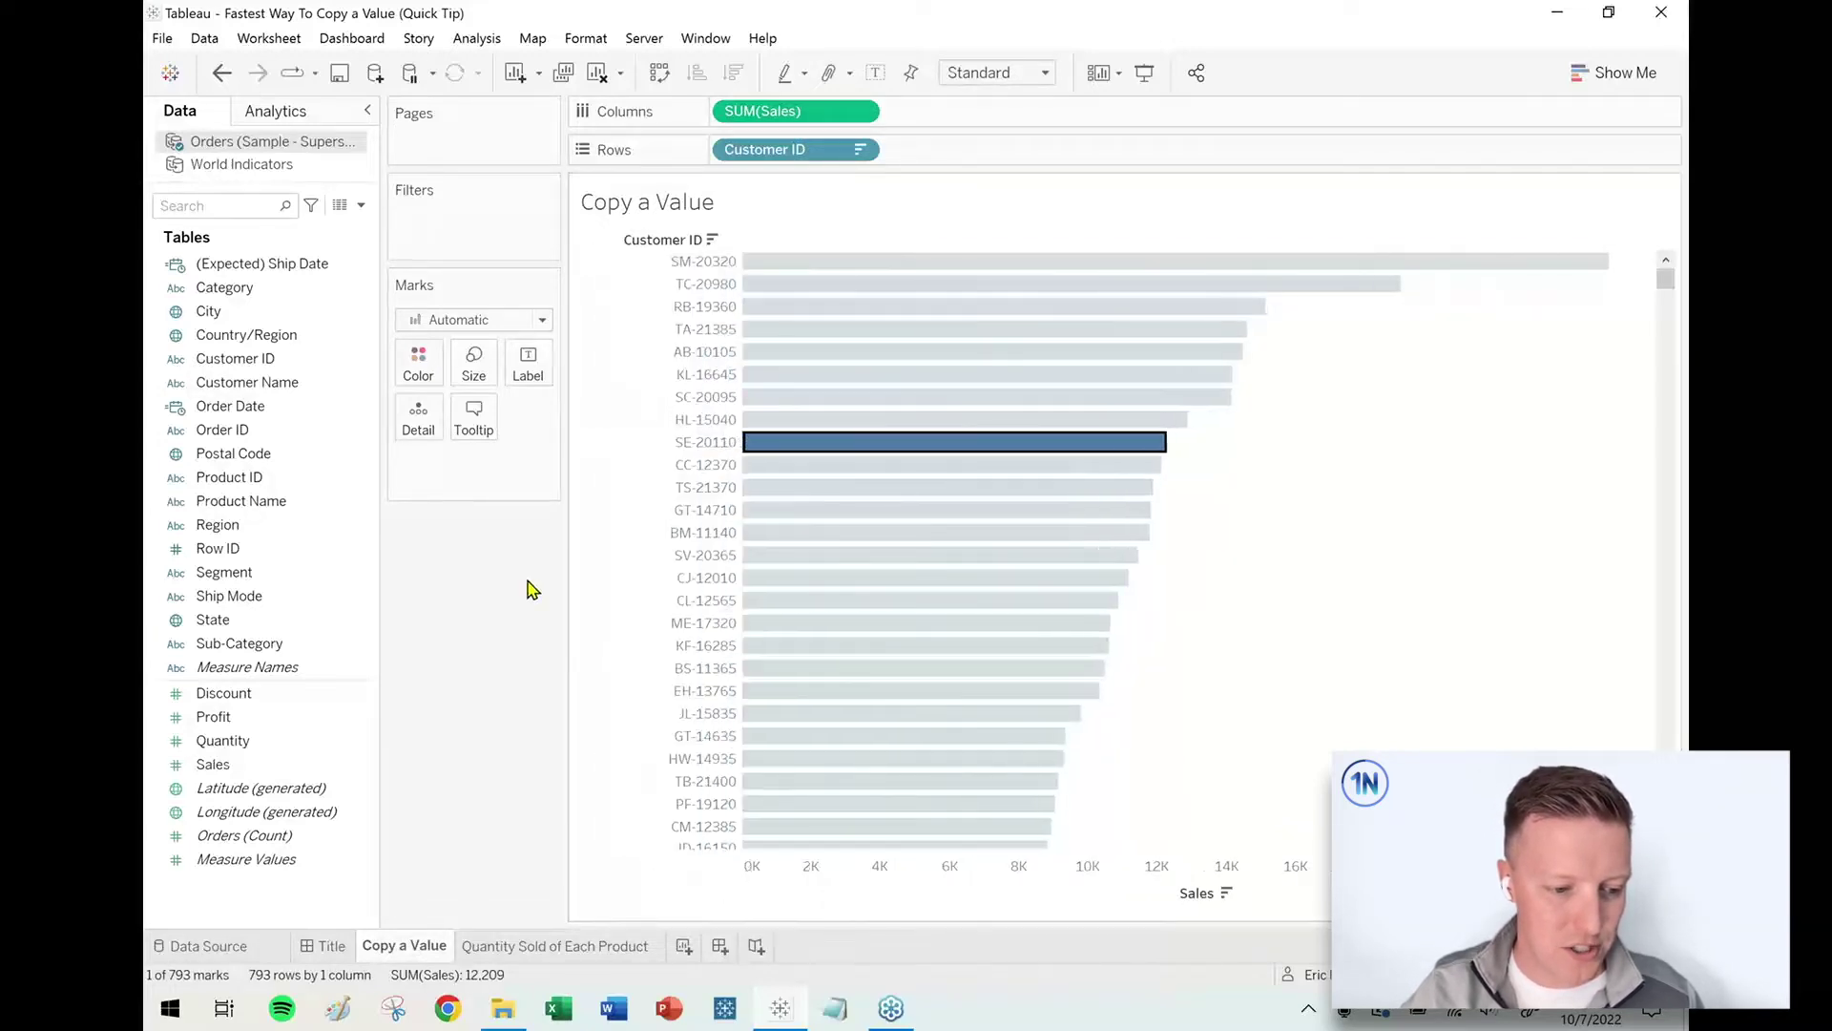
key("Escape")
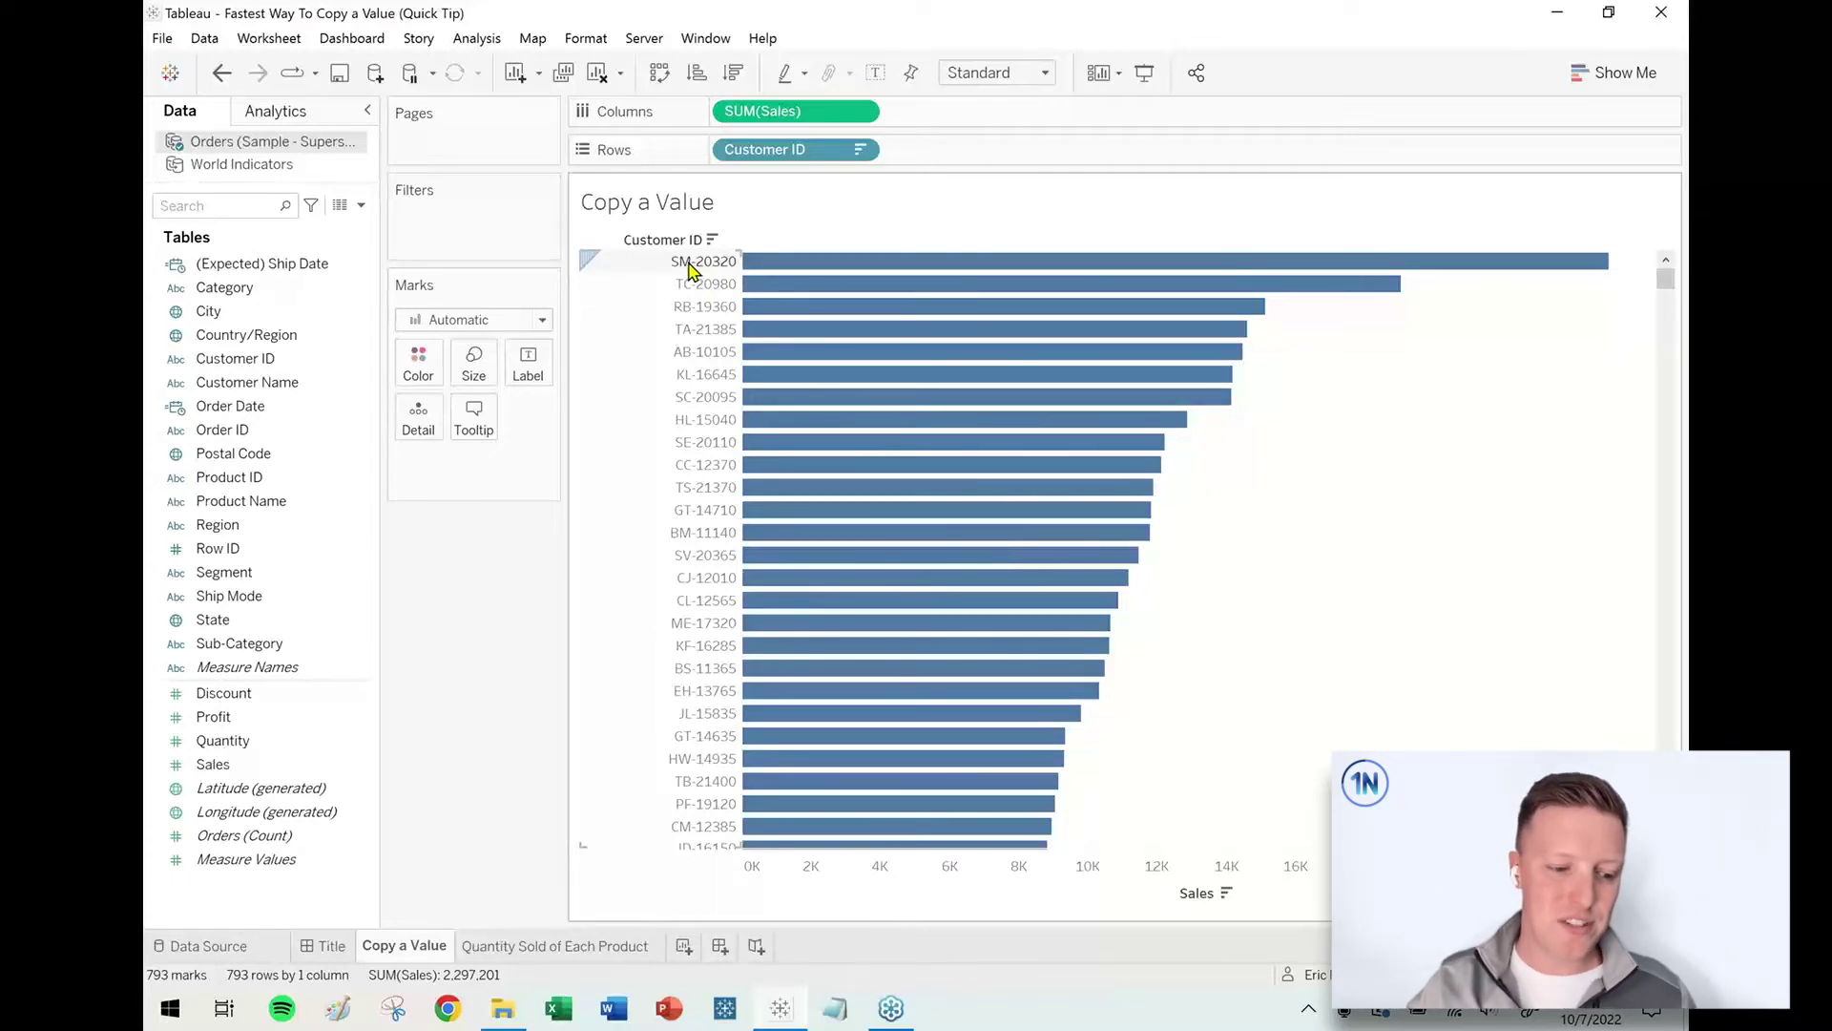
Copy SM-20320 from its Edit Alias dialog, then go to the Quantity Sold sheet
right_click(690, 265)
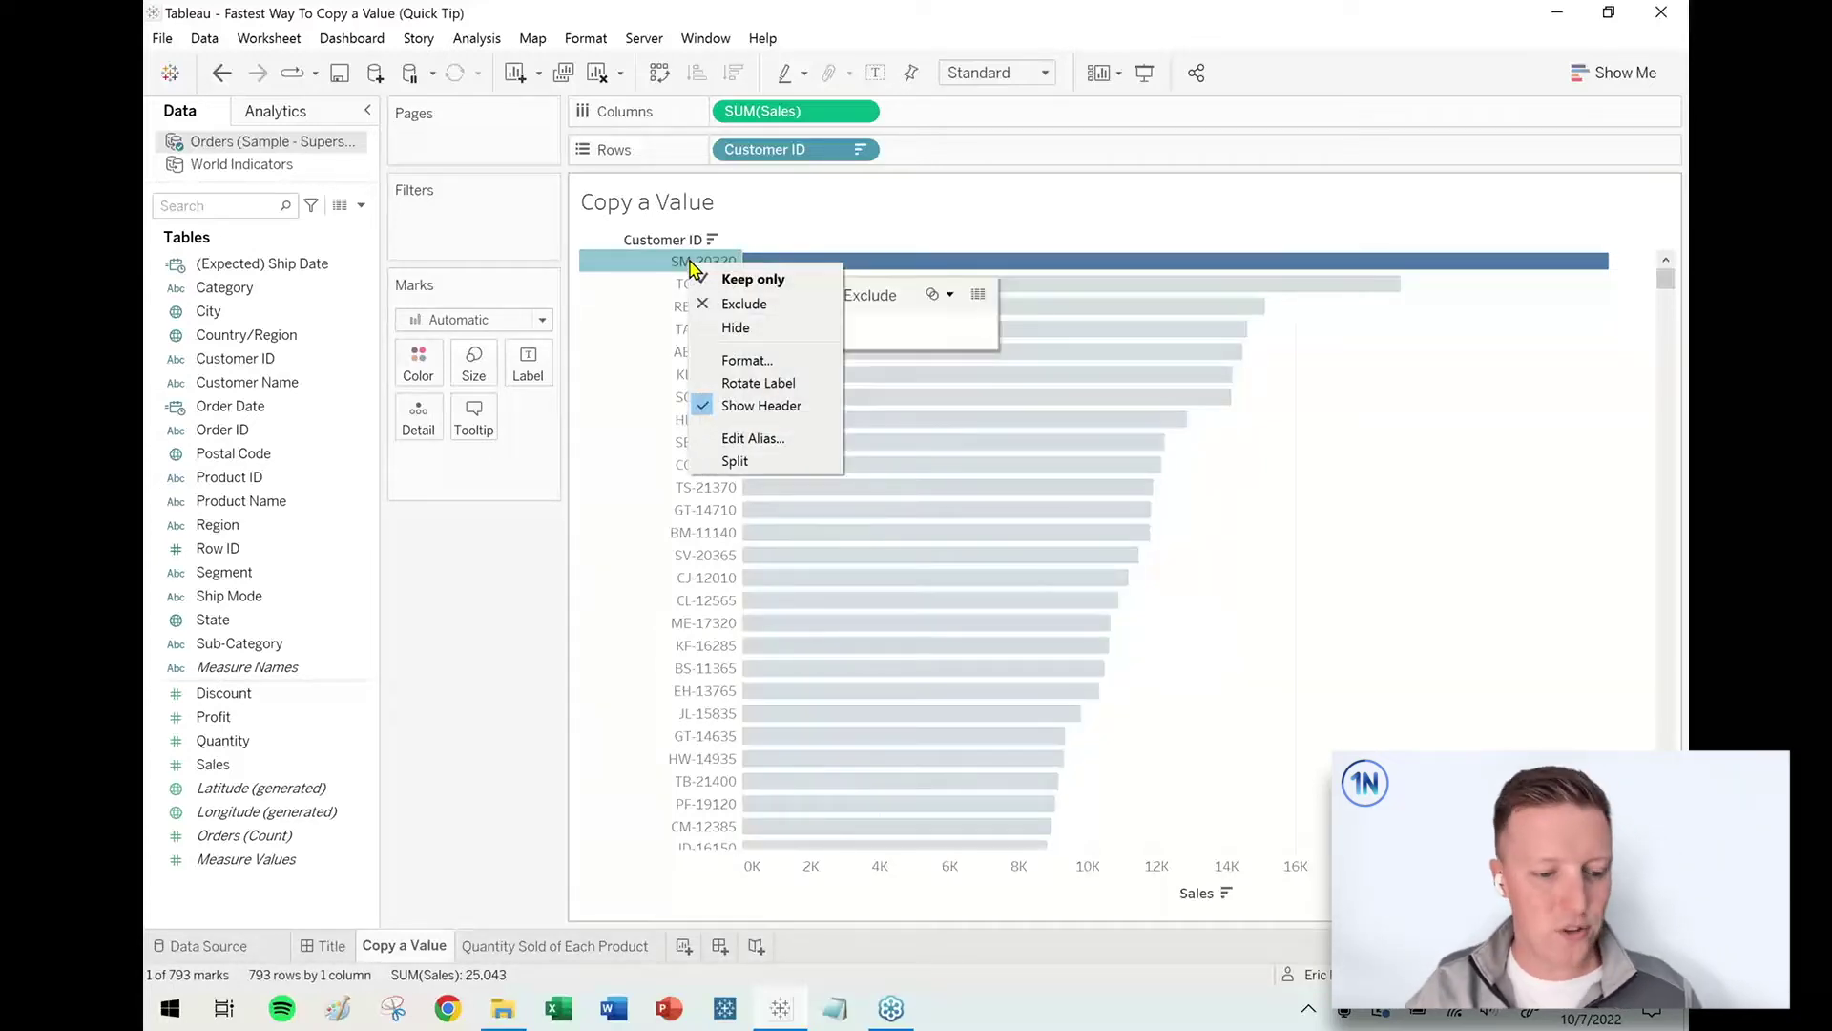
left_click(756, 442)
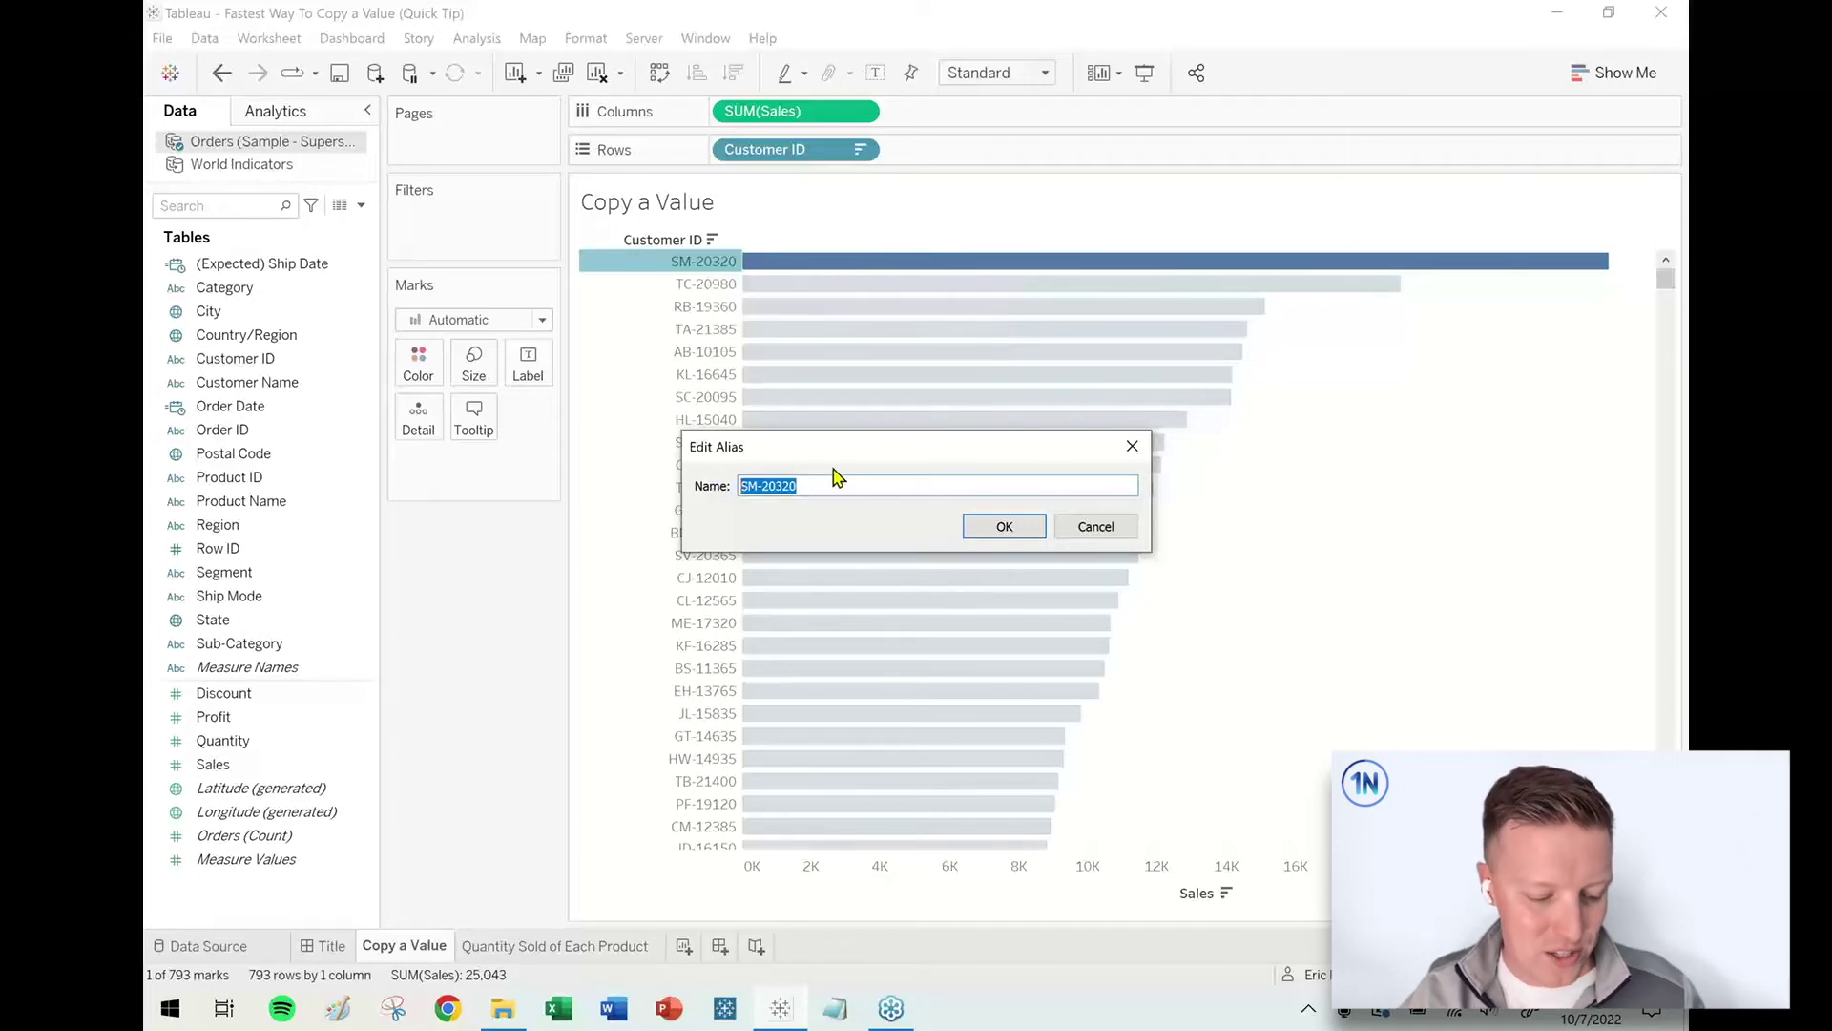
left_click(1007, 528)
left_click(518, 949)
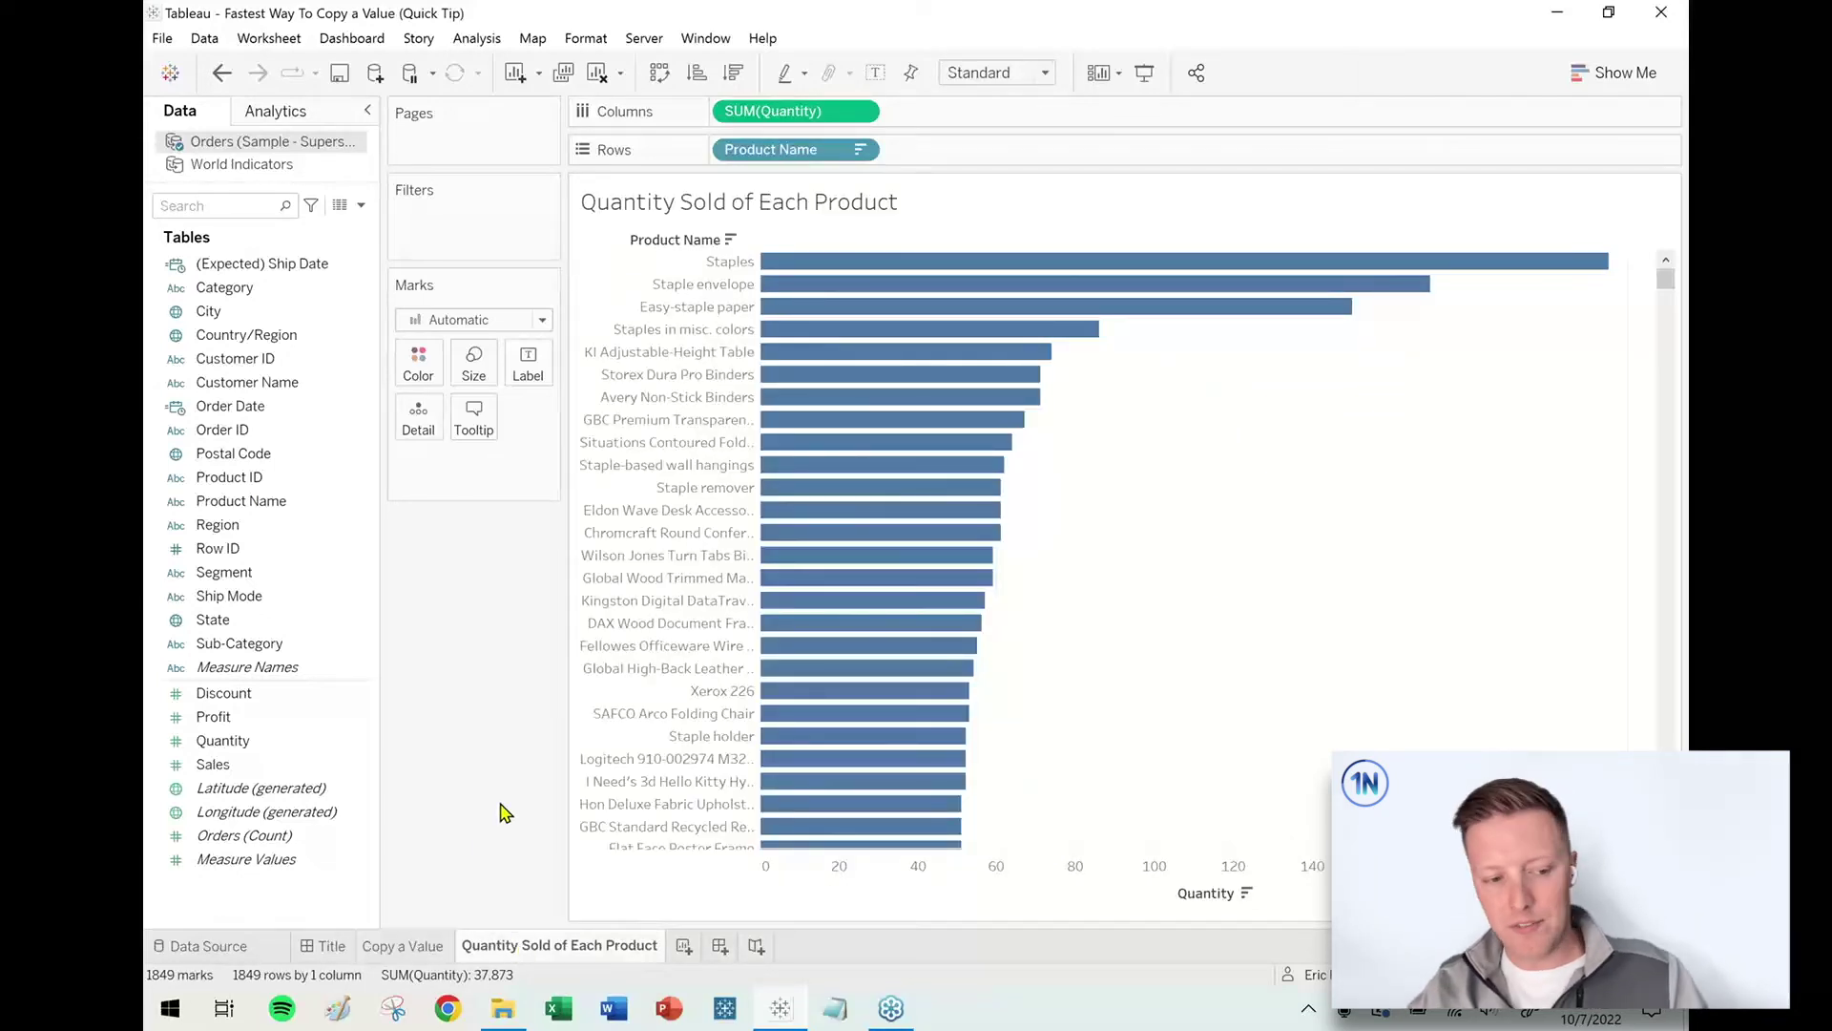
Add a Customer ID filter for the pasted SM-20320, then return to Copy a Value
mouse_move(235, 358)
left_mouse_down()
mouse_move(508, 292)
mouse_move(461, 226)
left_mouse_up()
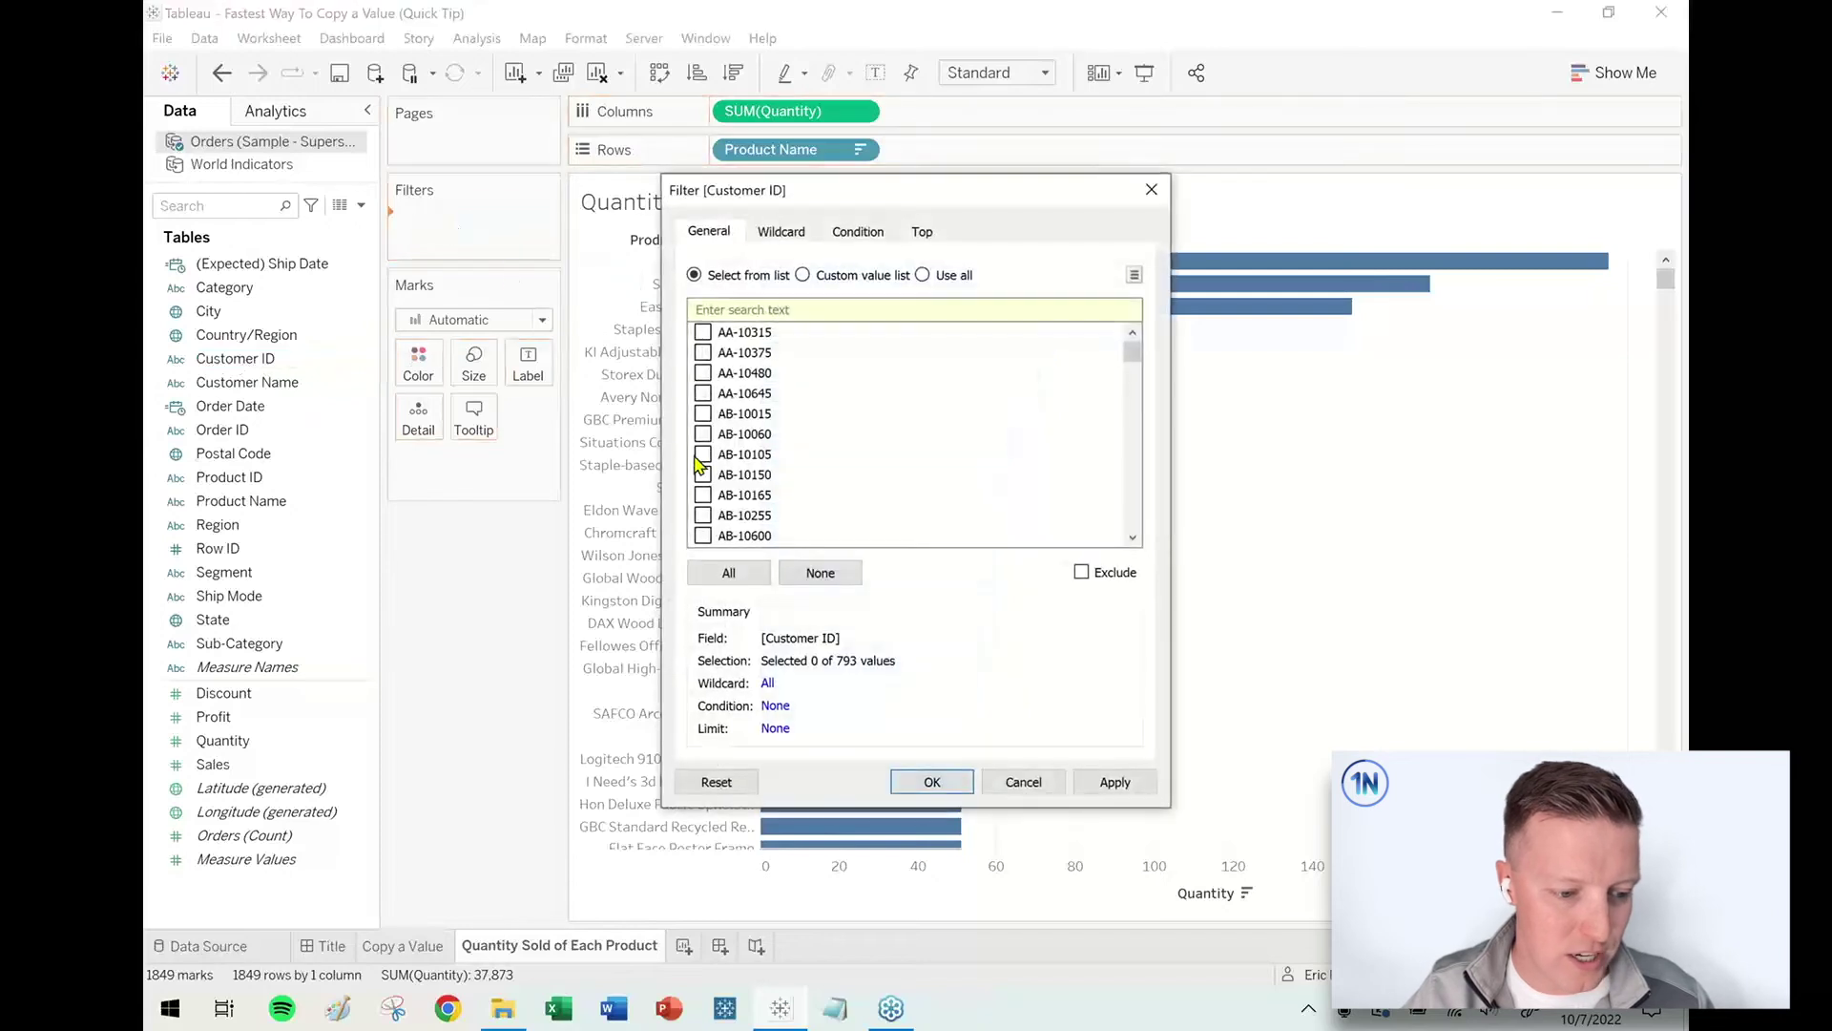
type("SM-20320")
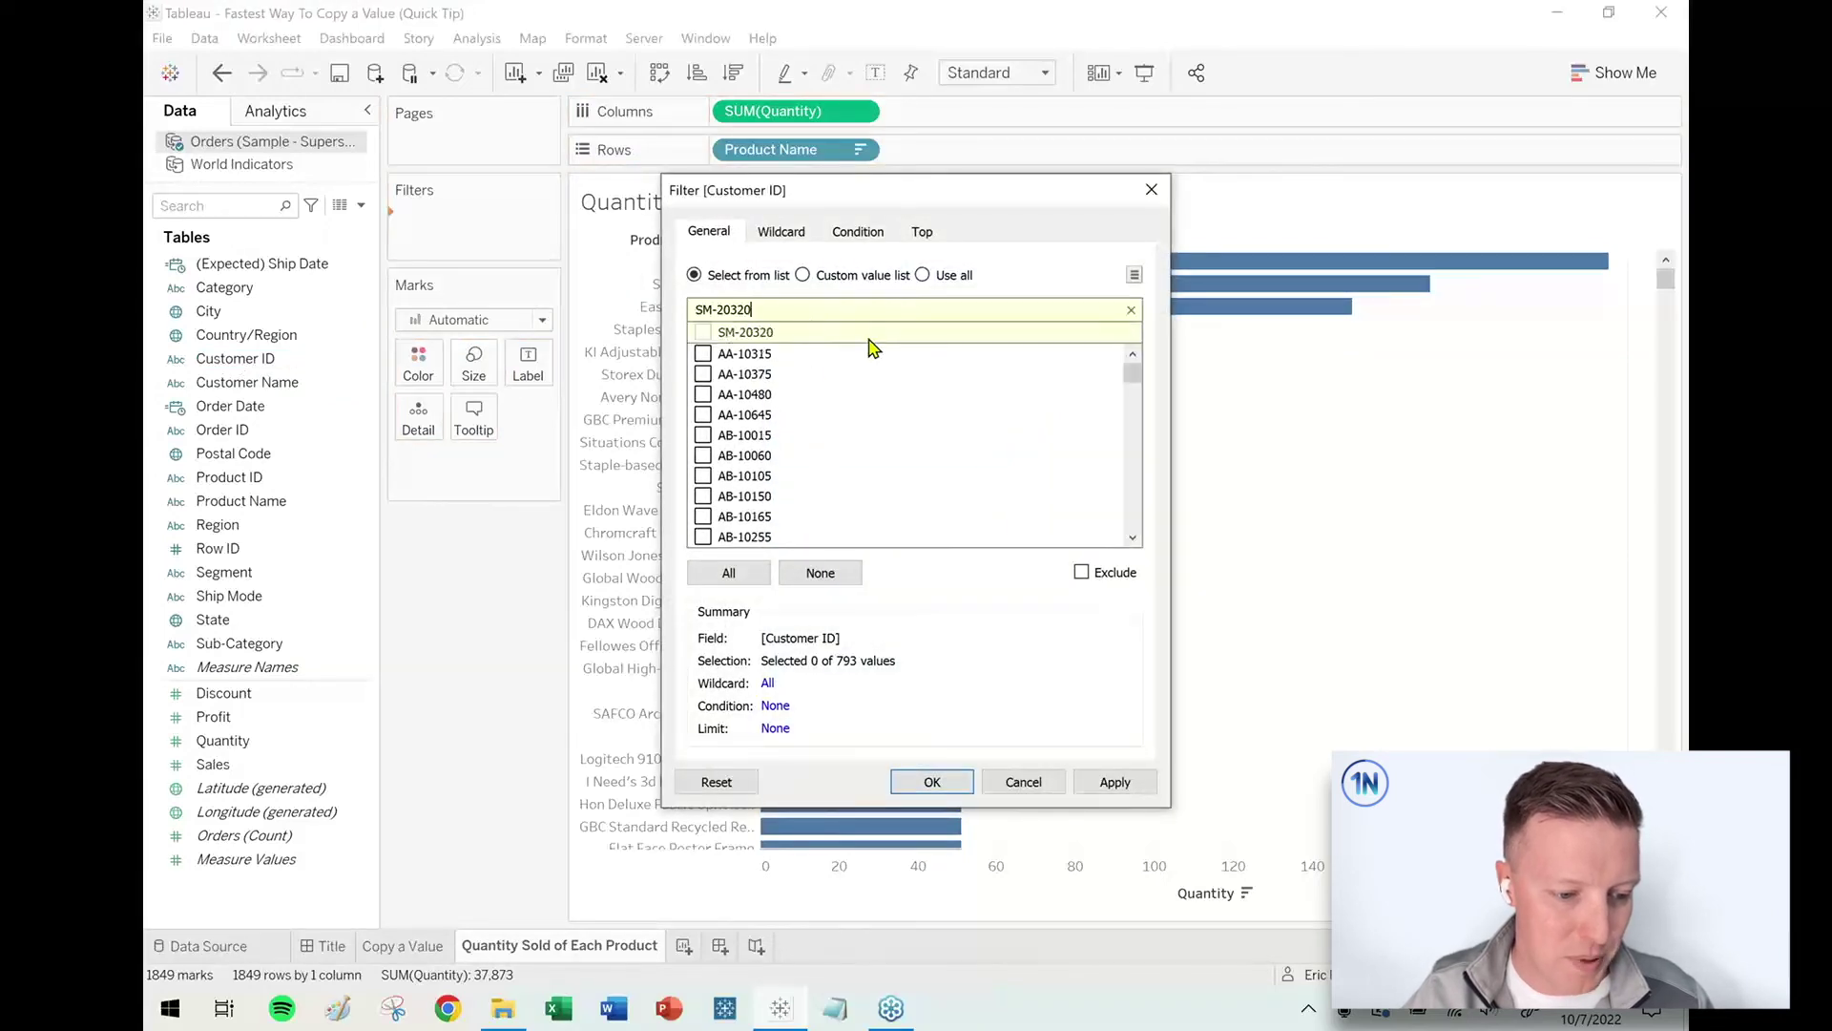
left_click(932, 784)
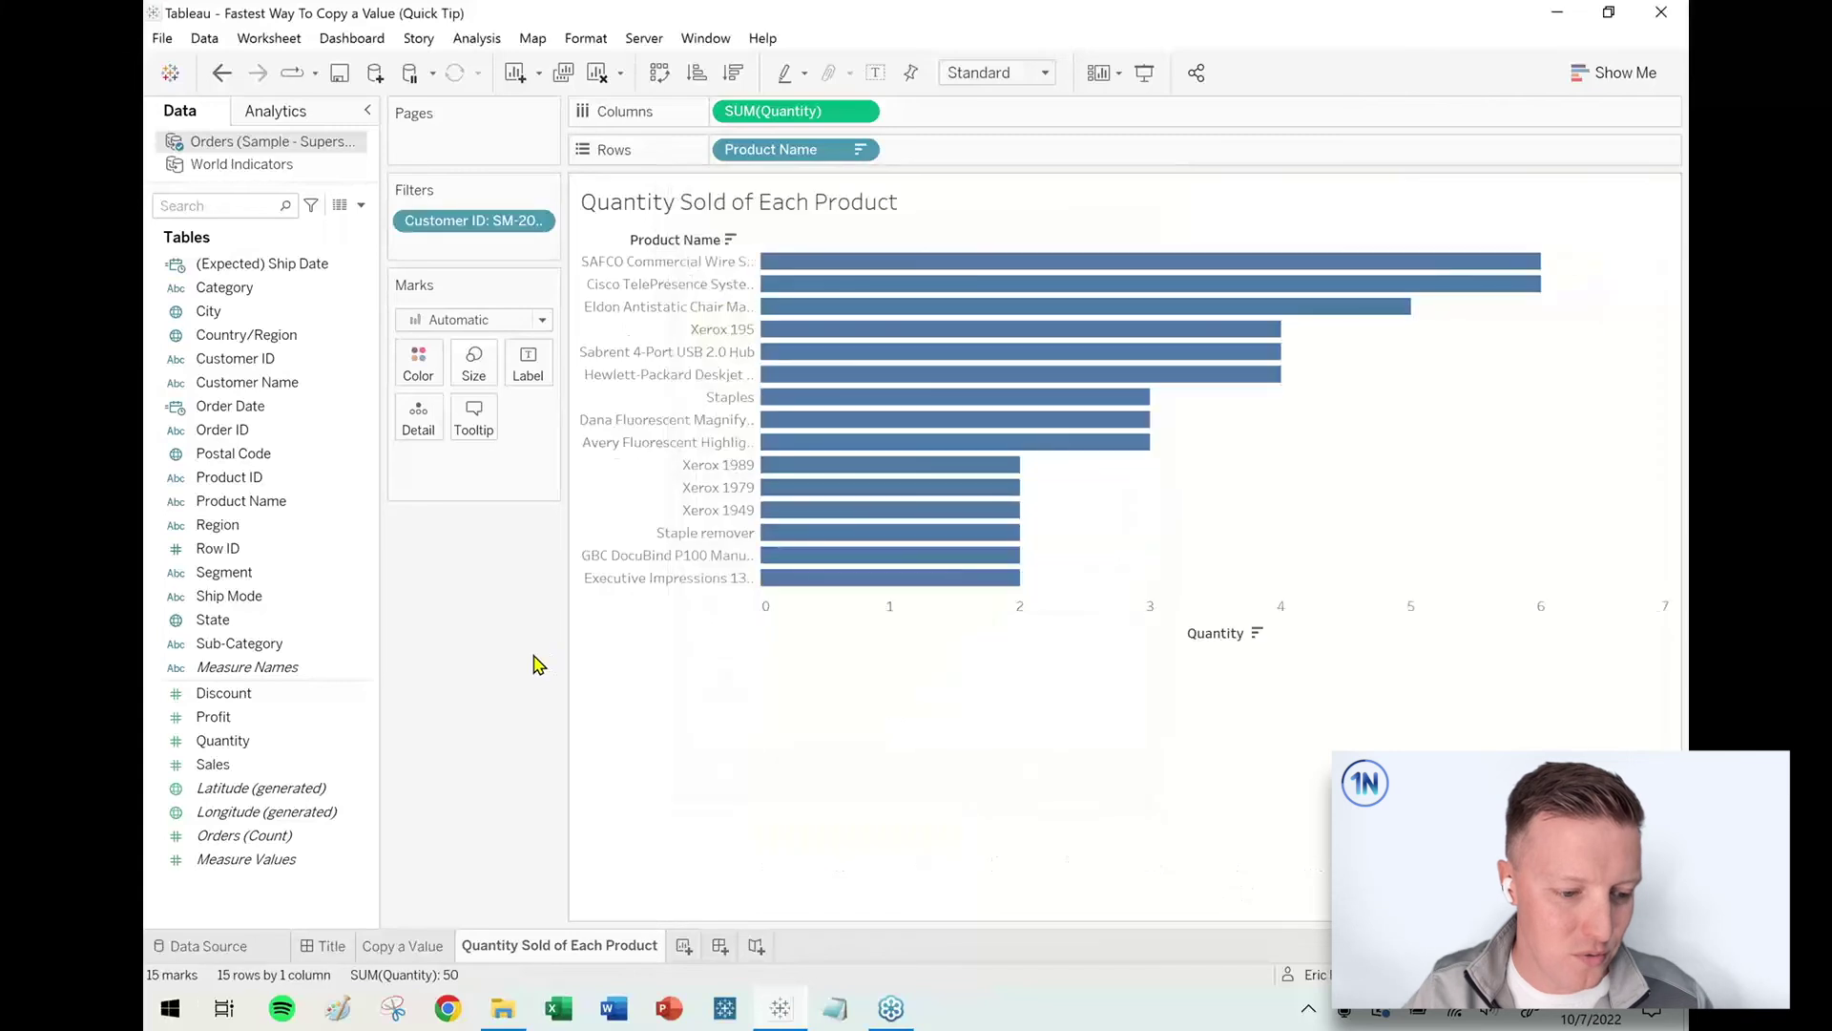
left_click(406, 946)
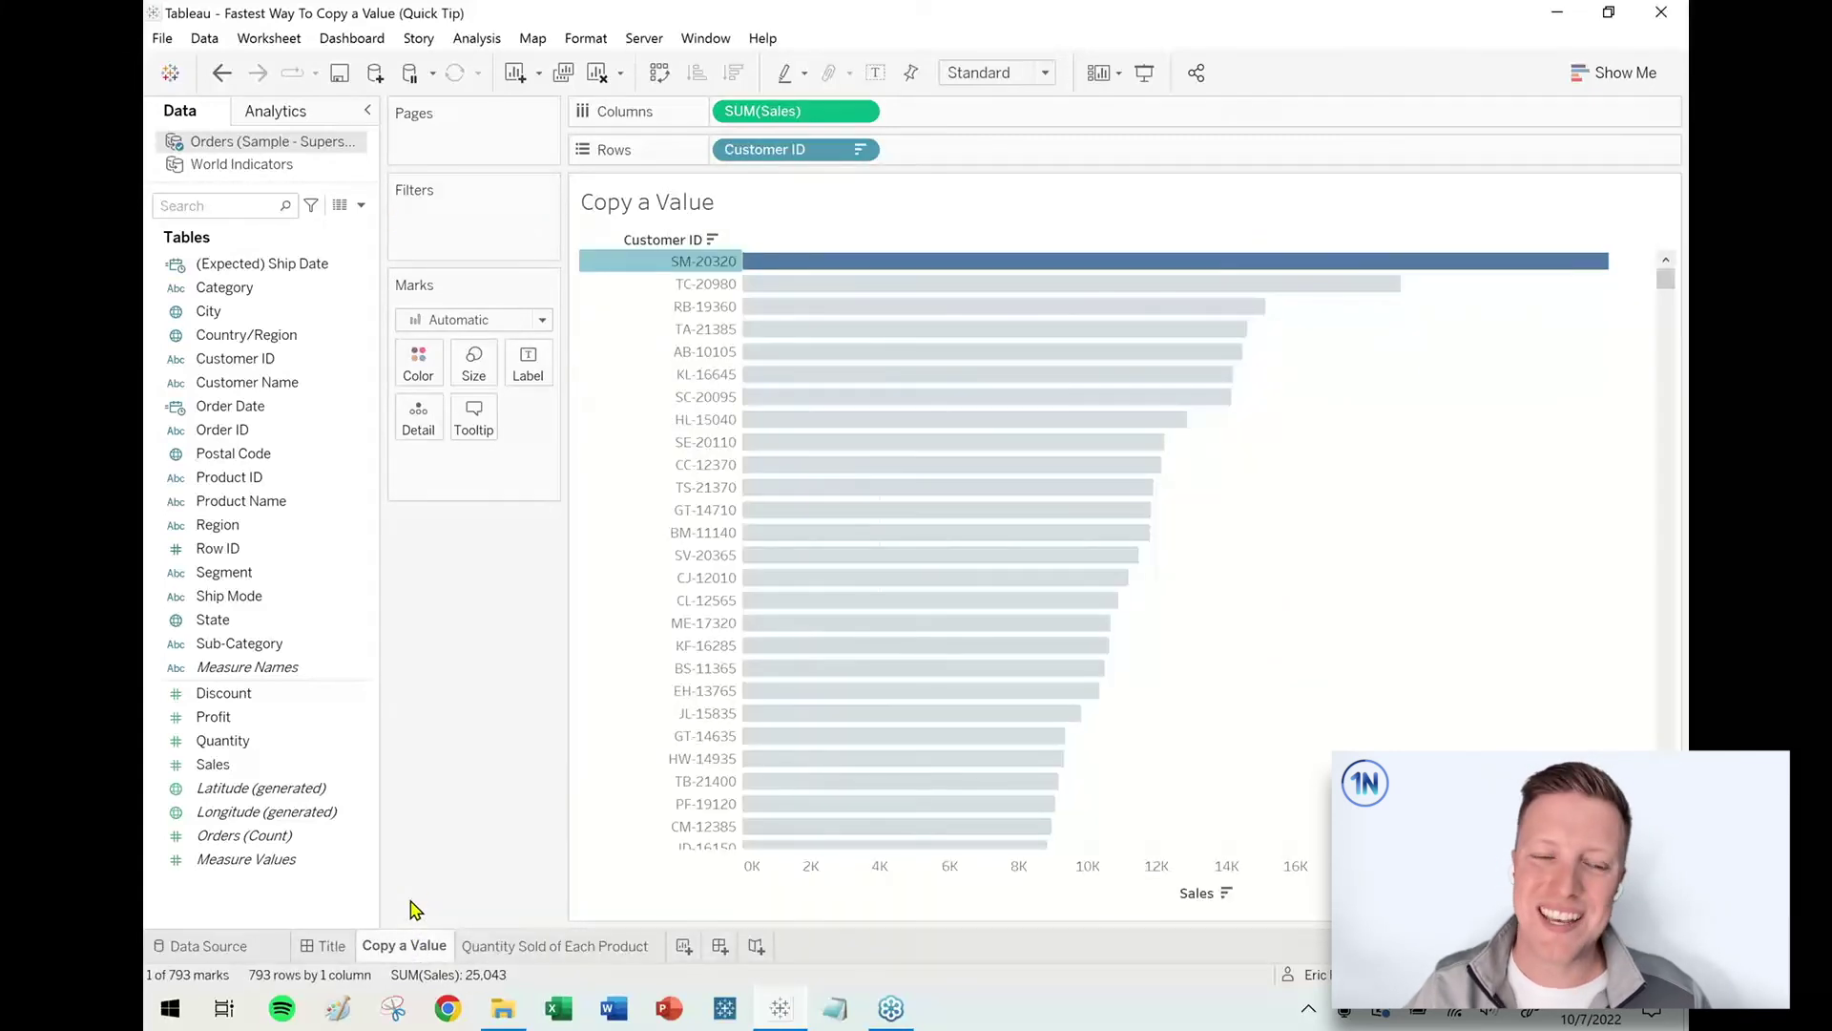